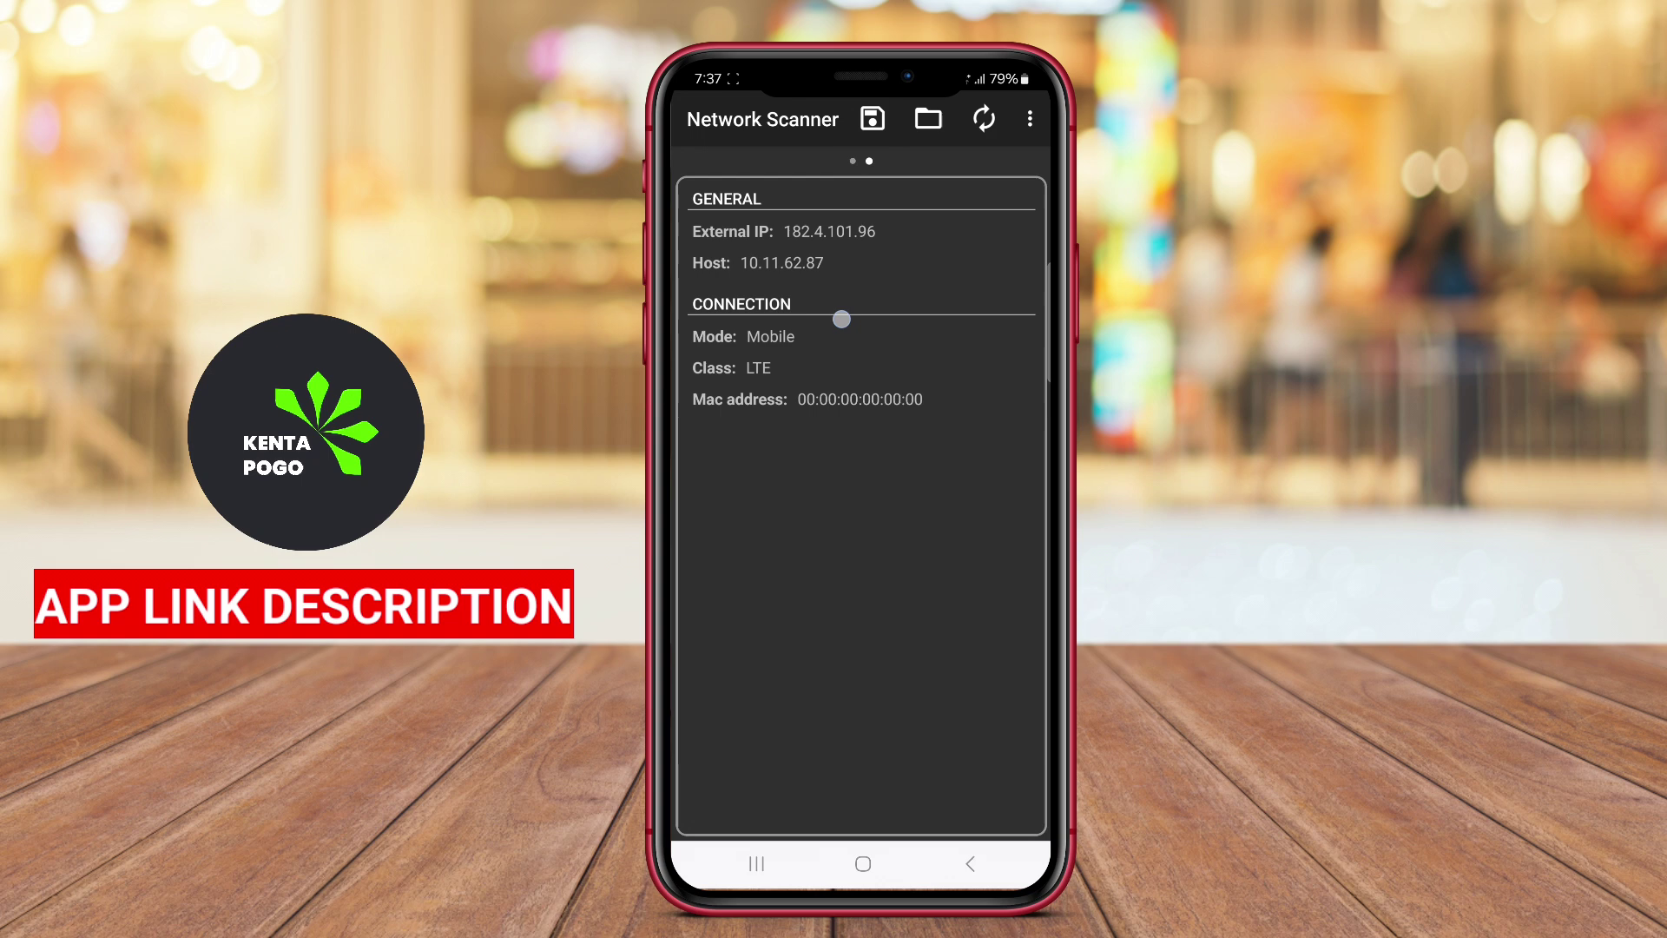
# Save the network info as 2025-01-13_07_37_08, then reload the first and second saved scans
pyautogui.click(873, 121)
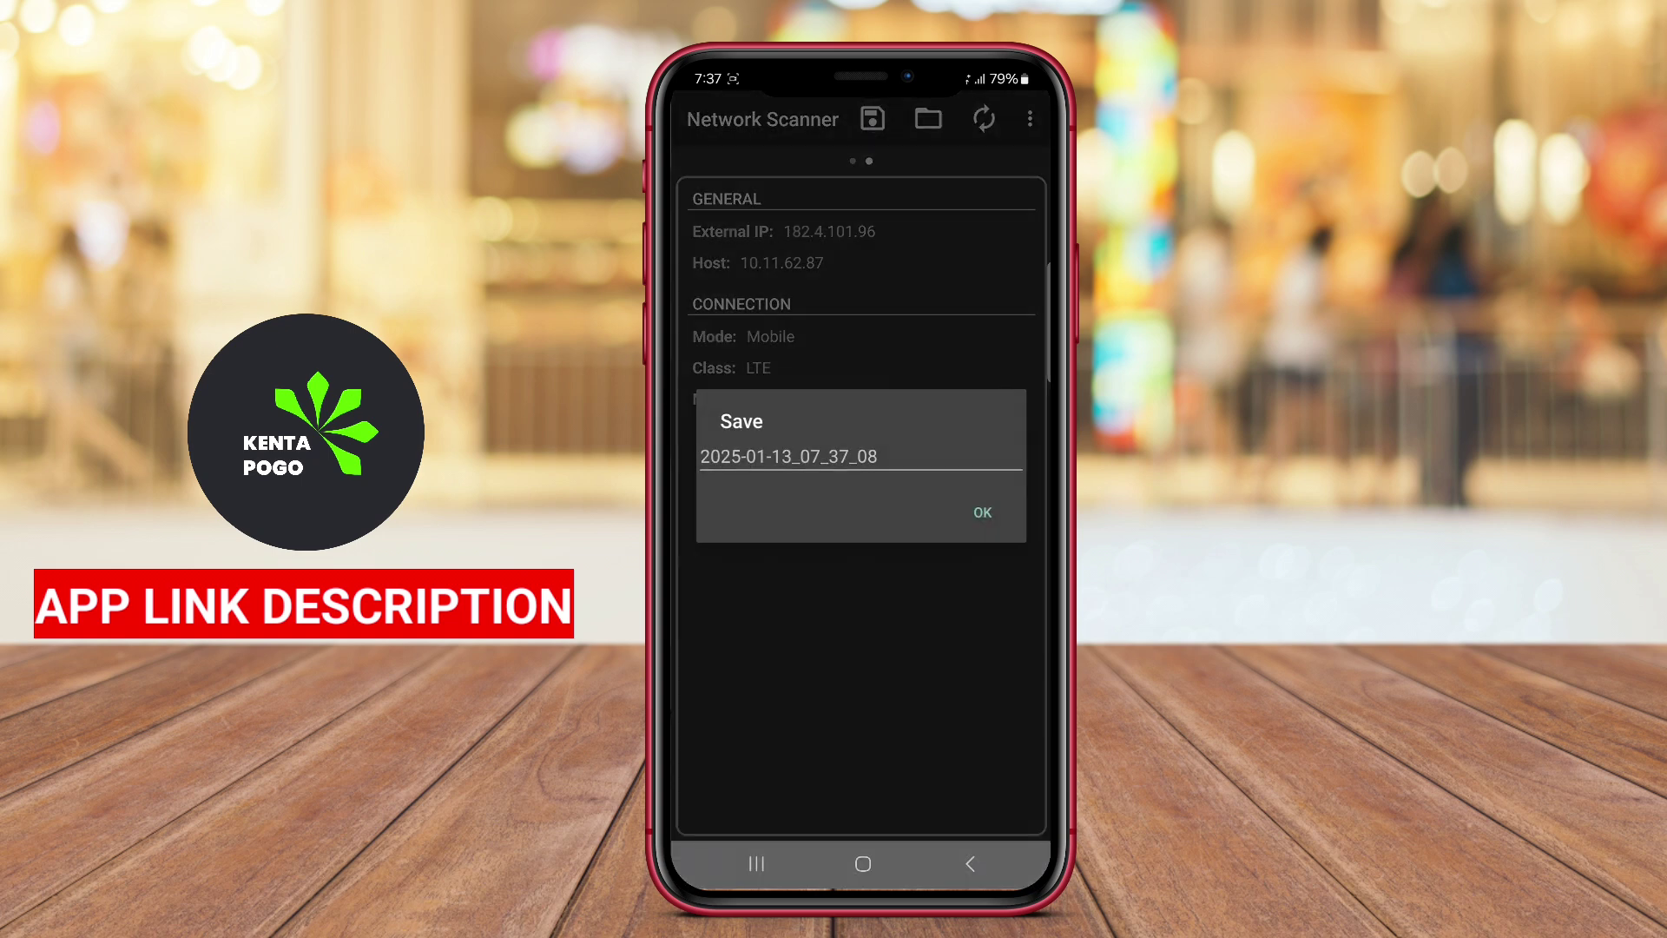
pyautogui.click(983, 512)
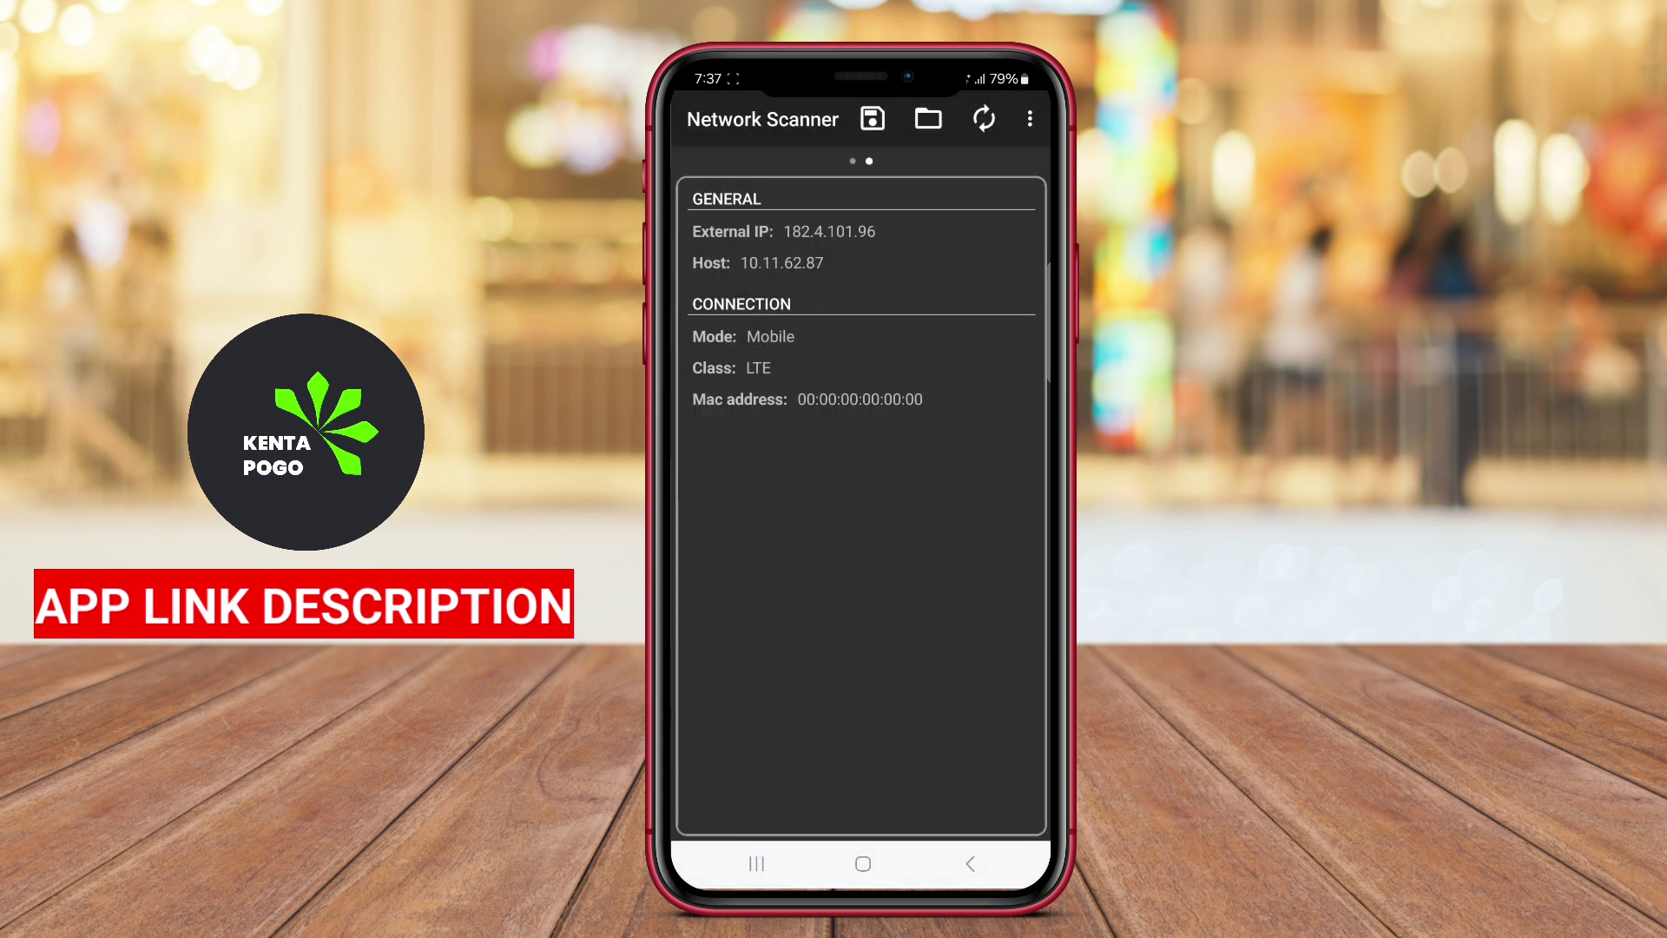
pyautogui.click(927, 120)
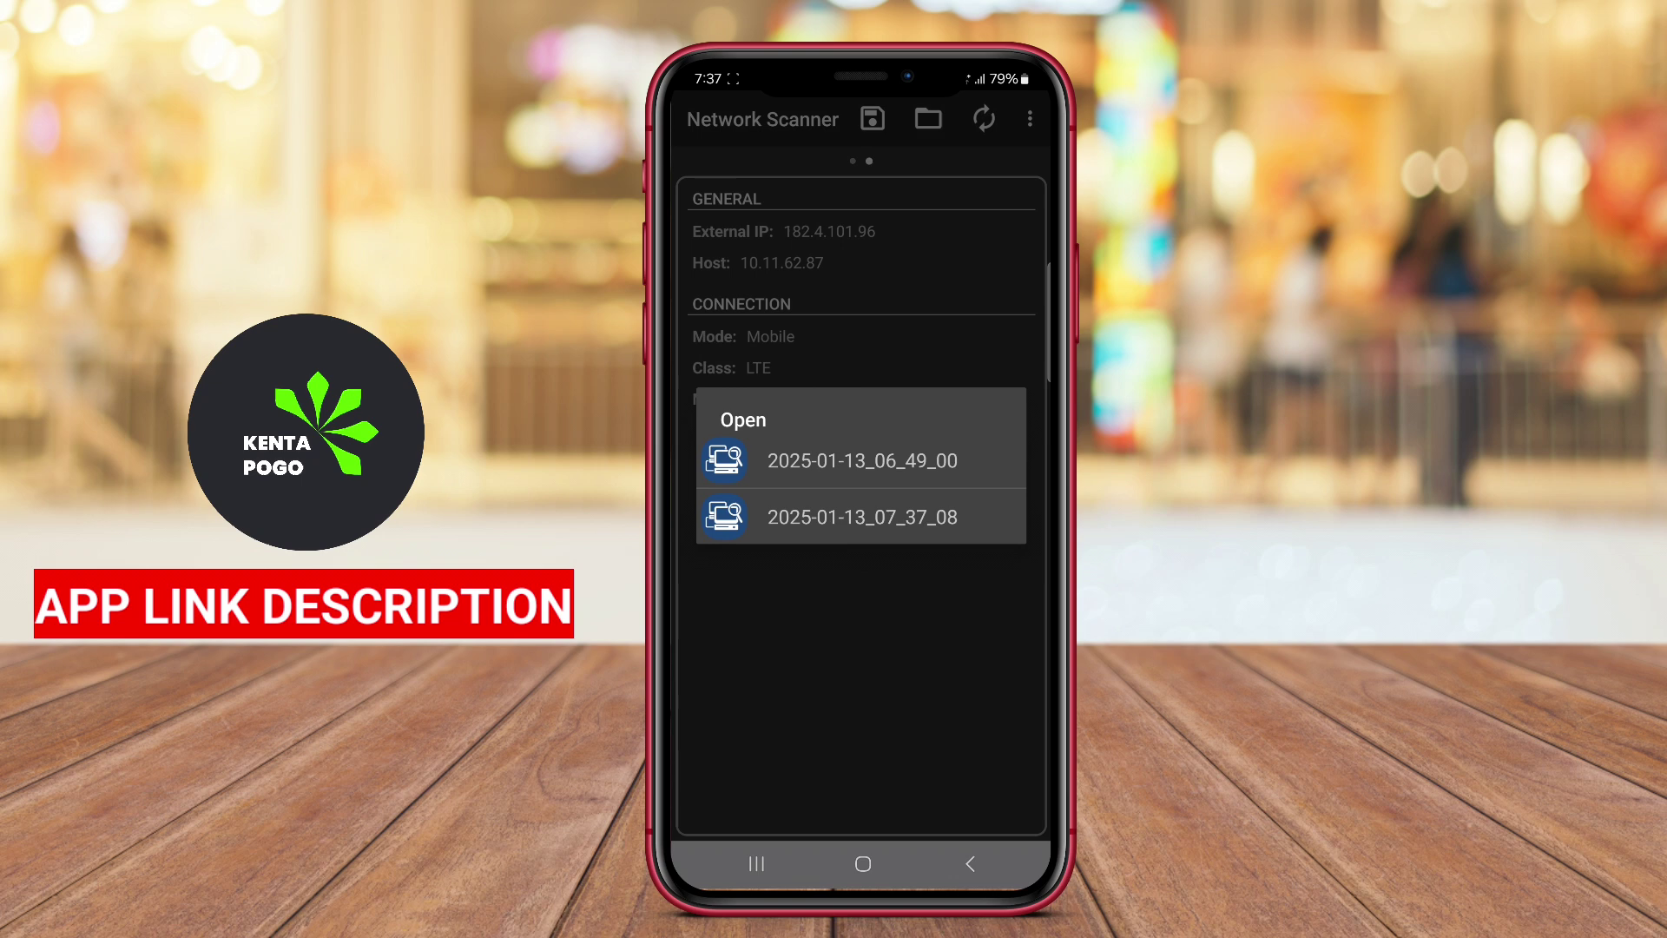
pyautogui.click(861, 459)
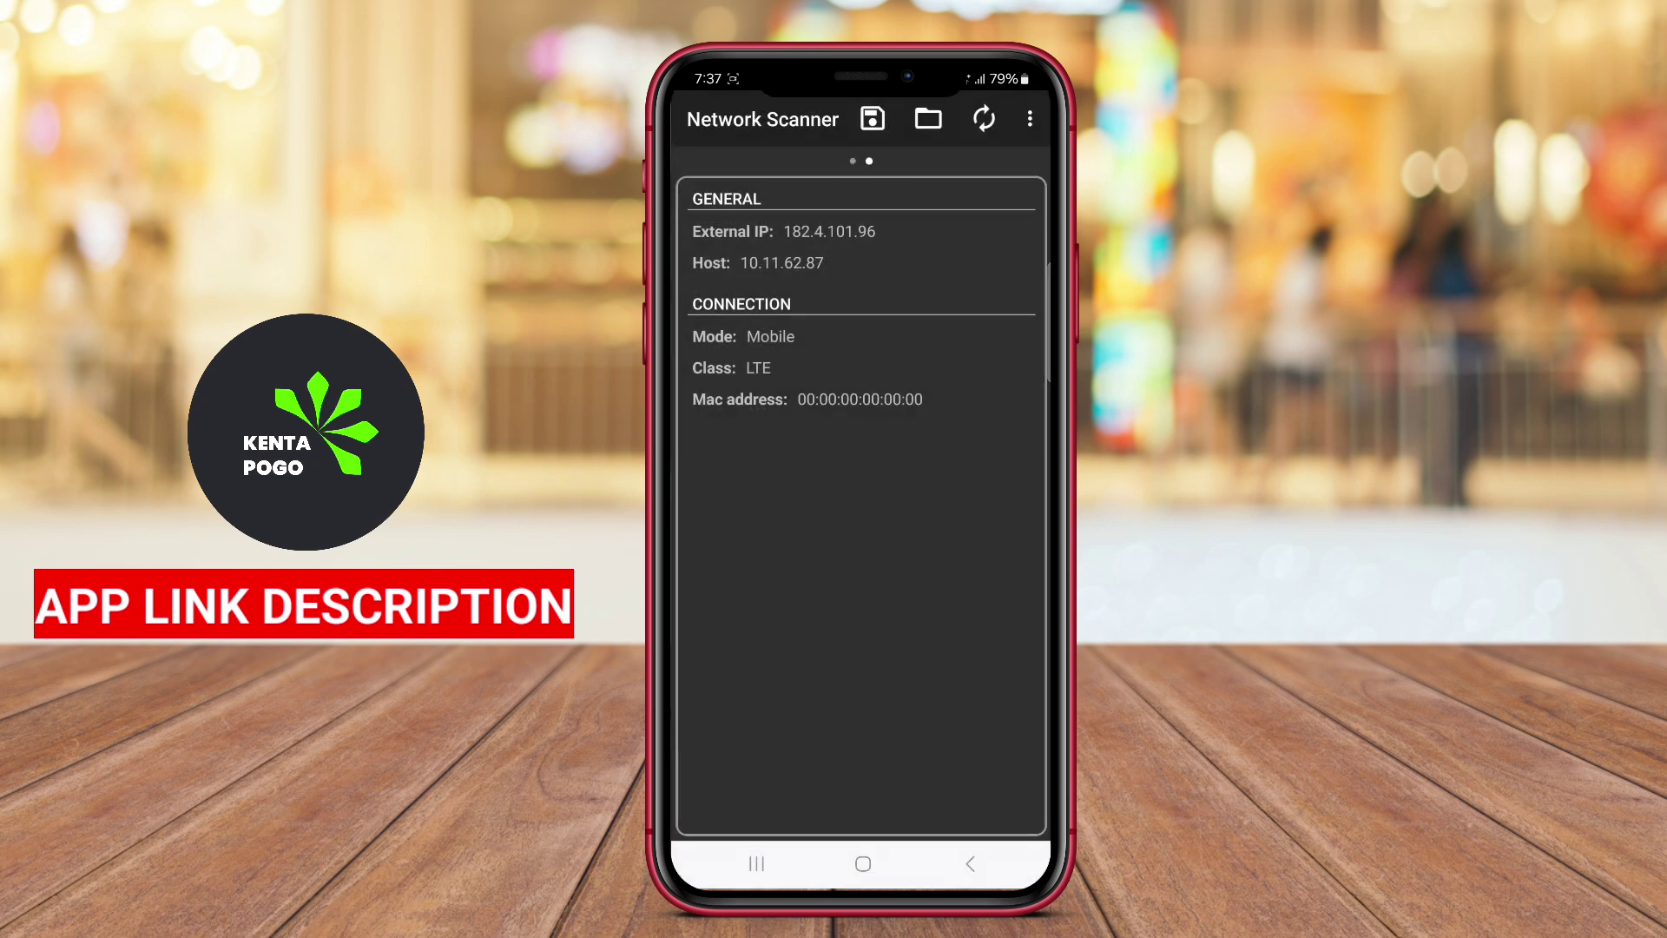
pyautogui.click(928, 120)
pyautogui.click(920, 515)
# Start a scan, dismiss its configuration question, and open and close the extra options menu
pyautogui.click(985, 119)
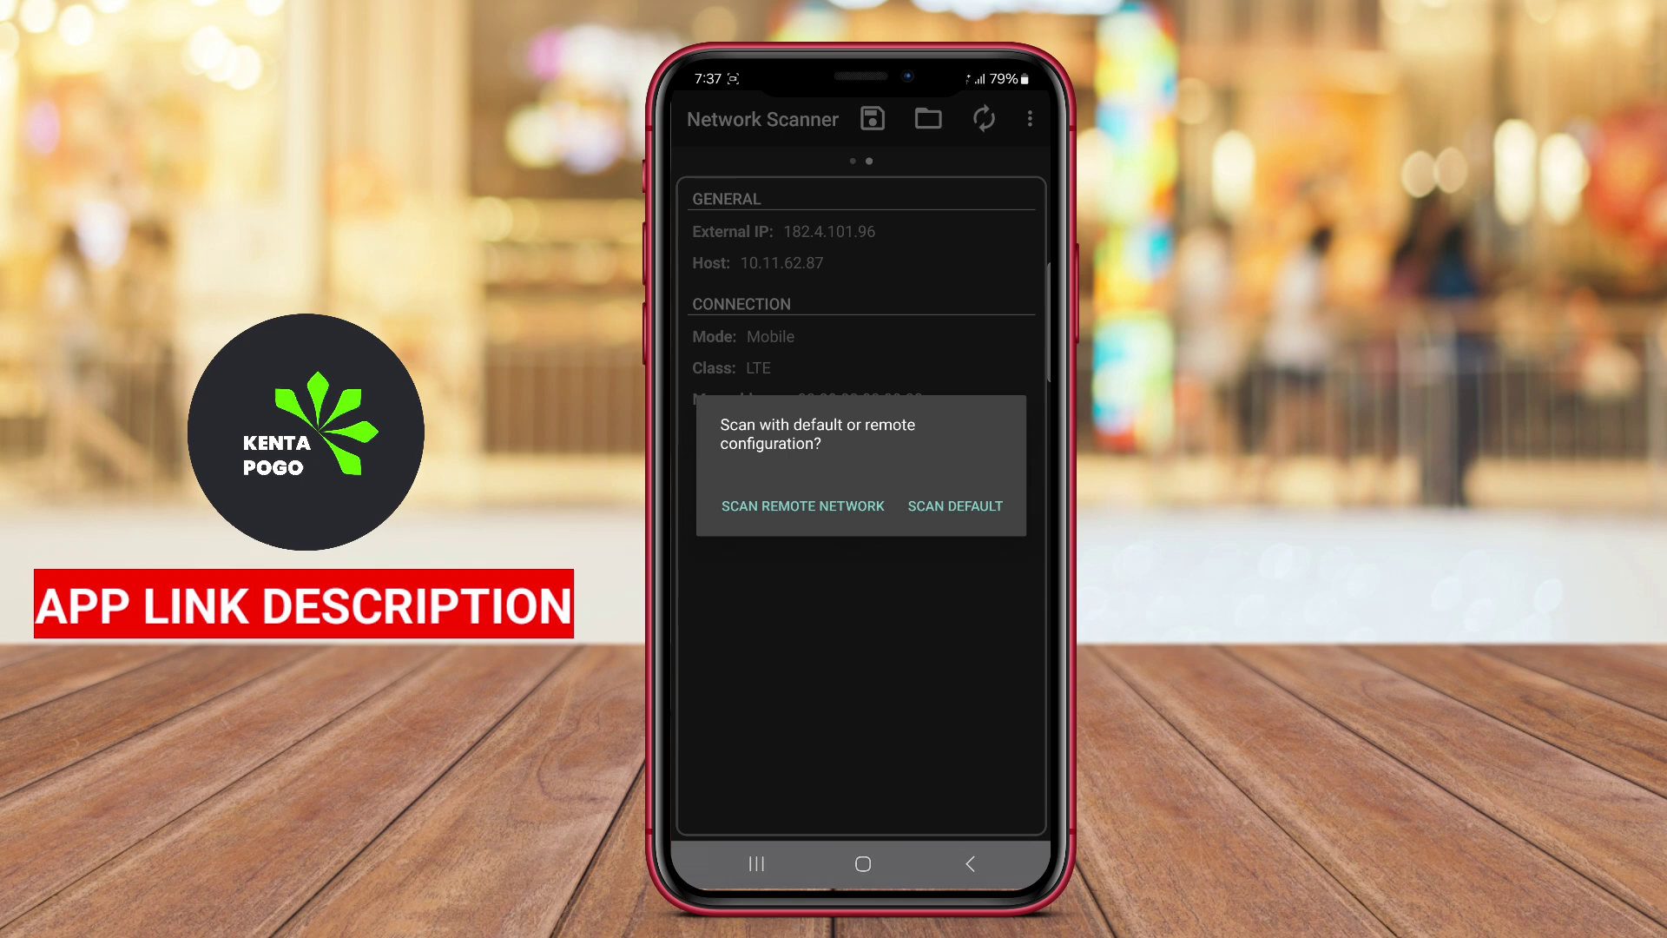
pyautogui.click(969, 864)
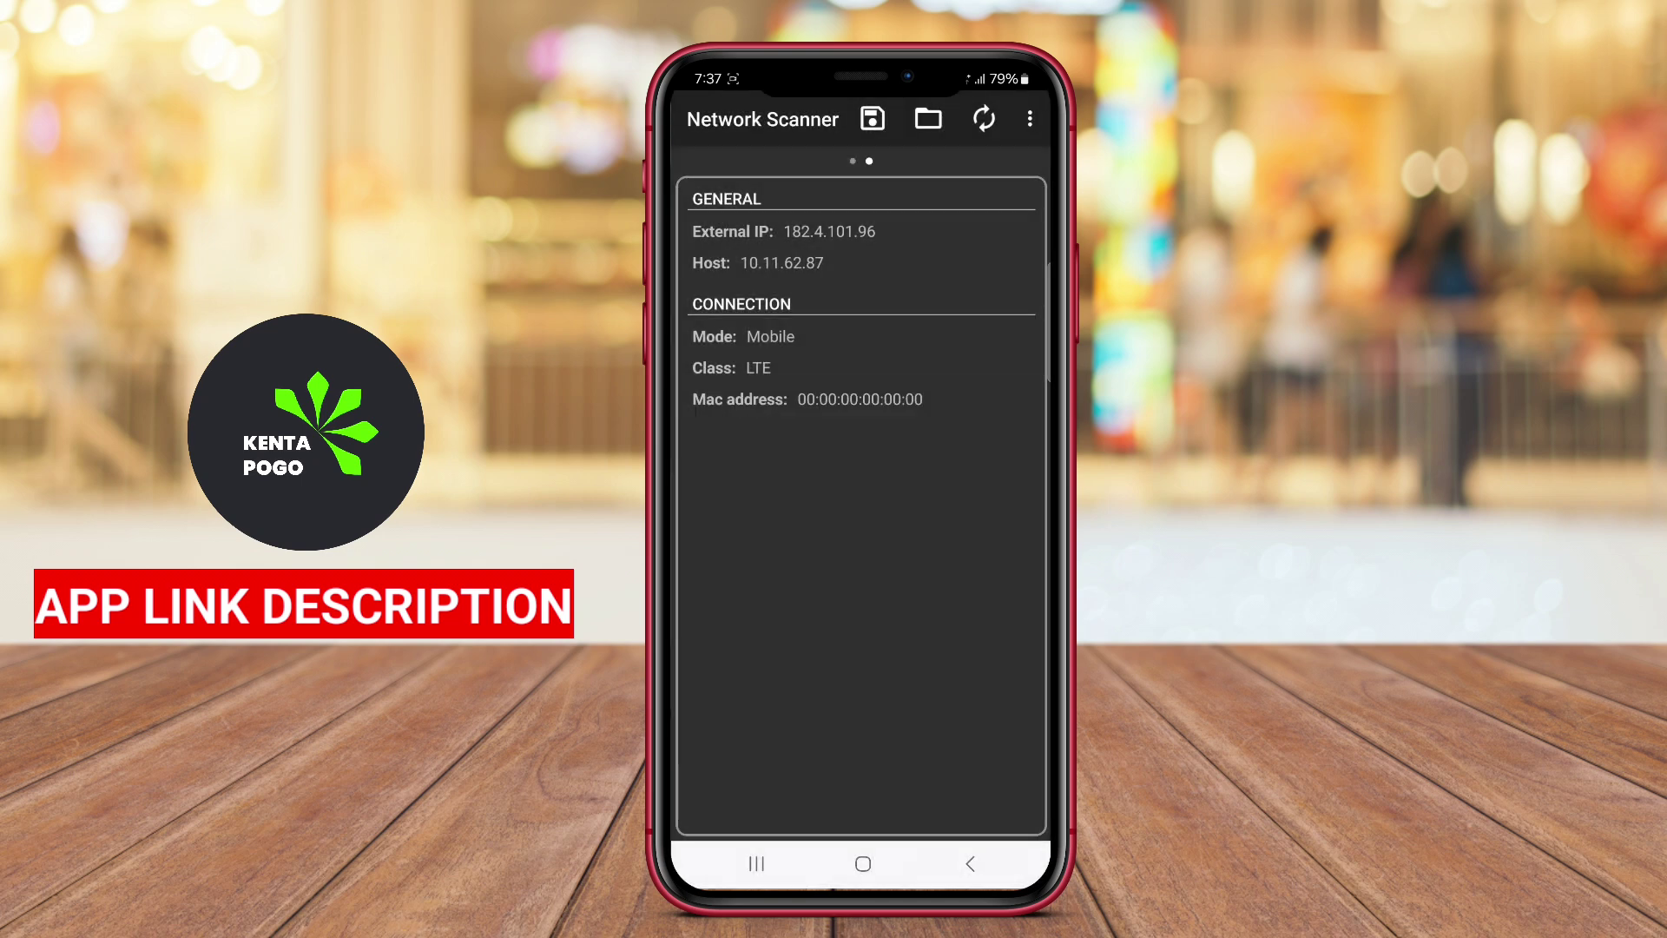
pyautogui.click(1030, 120)
pyautogui.click(831, 652)
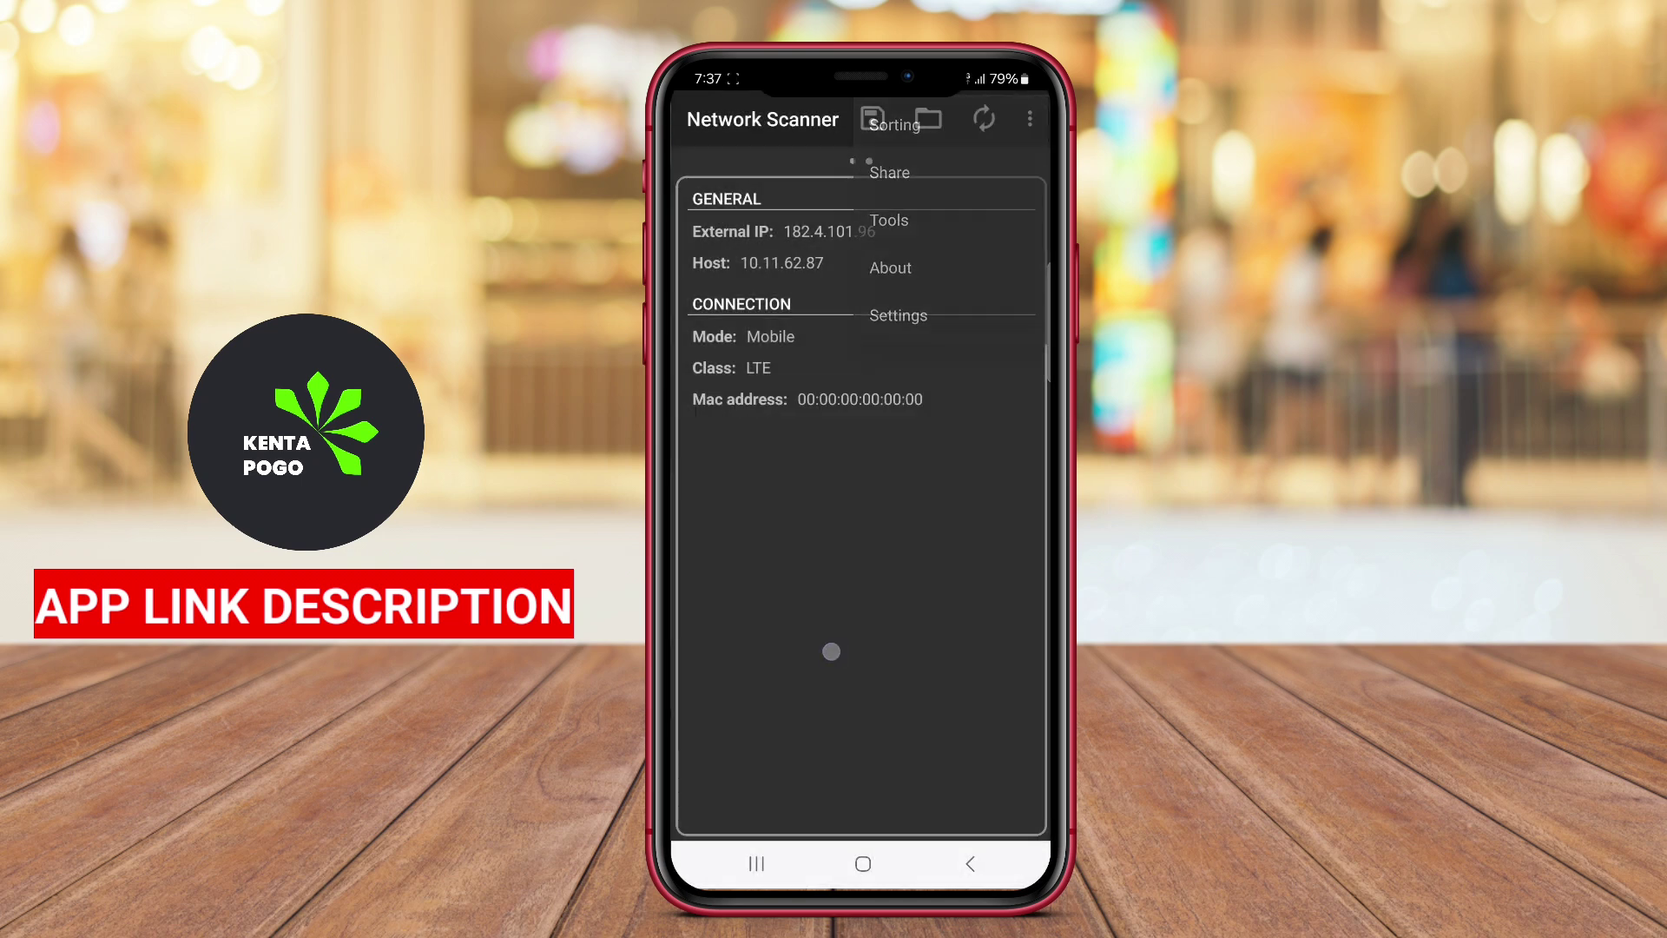
pyautogui.moveTo(730, 621)
pyautogui.mouseDown()
pyautogui.moveTo(991, 621)
pyautogui.moveTo(729, 625)
pyautogui.mouseUp()
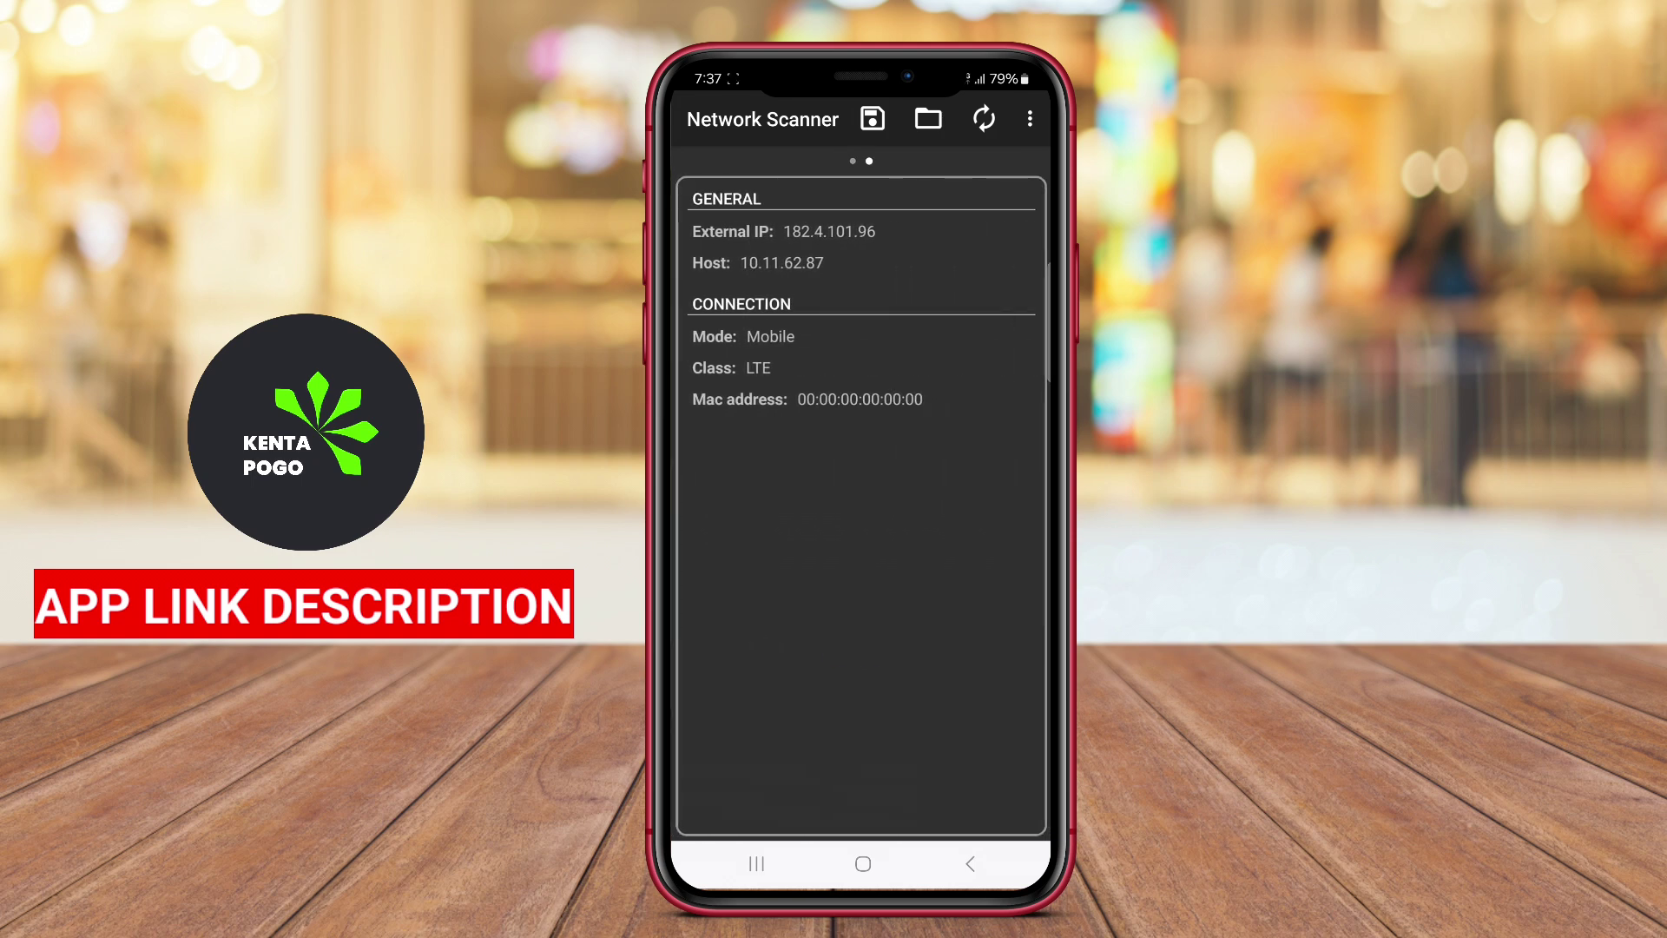
# Reload the first saved scan, then go to the recent apps overview
pyautogui.click(929, 120)
pyautogui.click(897, 472)
pyautogui.click(755, 863)
# Switch to the Google Play Store card showing the Network Scanner listing
pyautogui.click(860, 417)
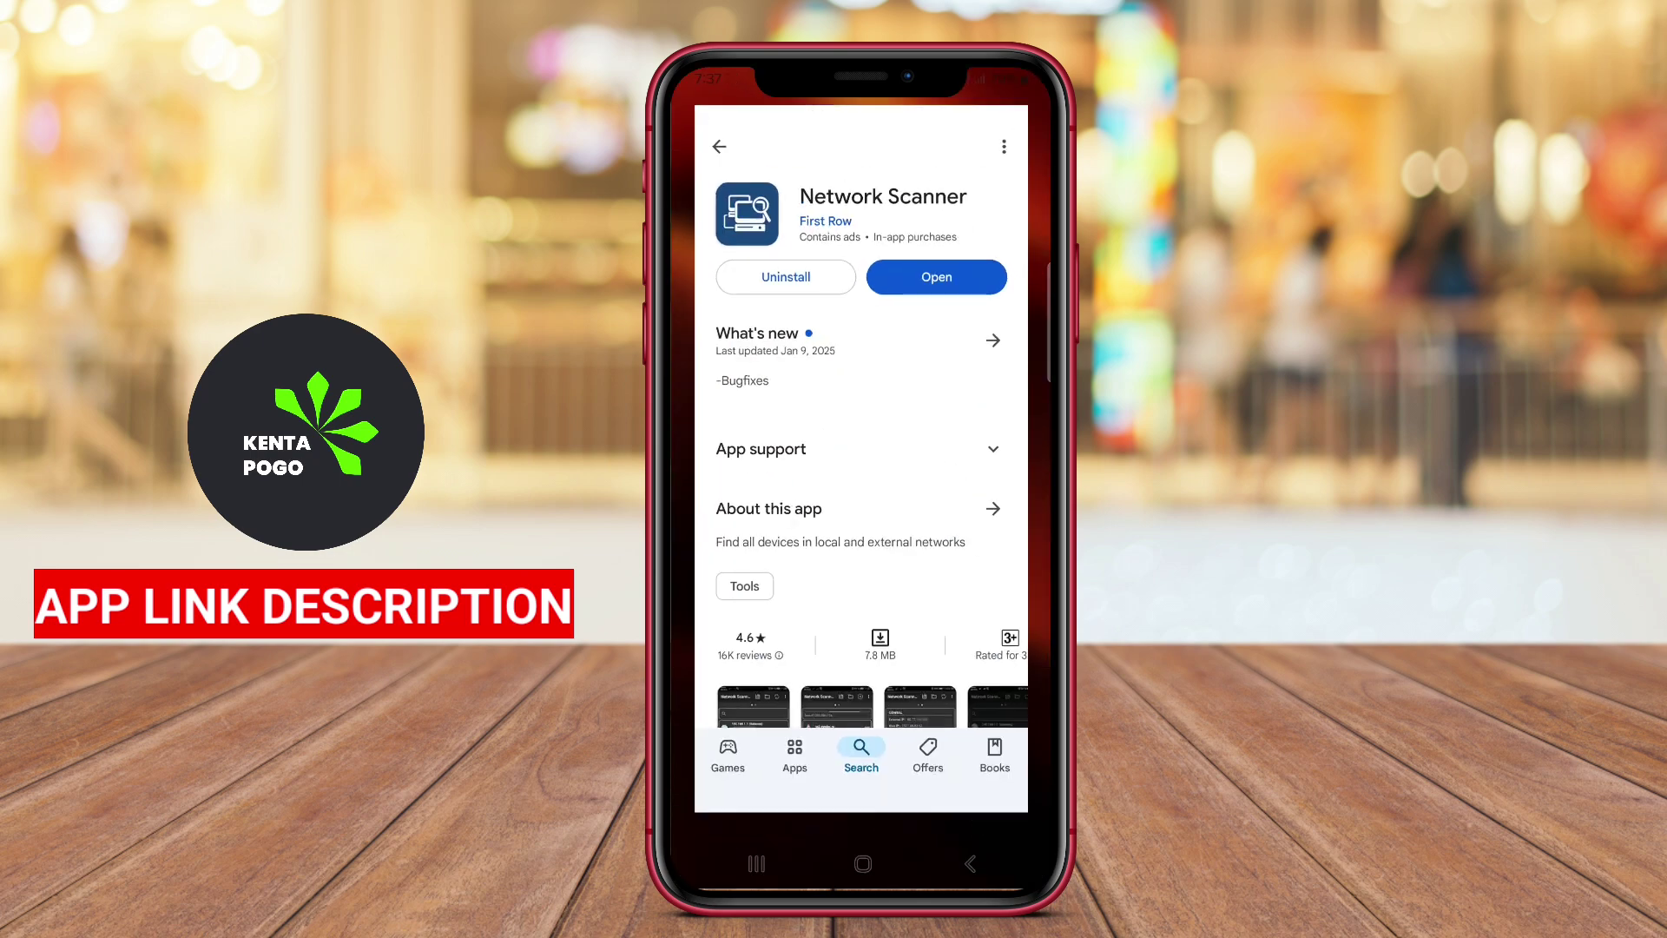
pyautogui.scroll(-3, 859, 587)
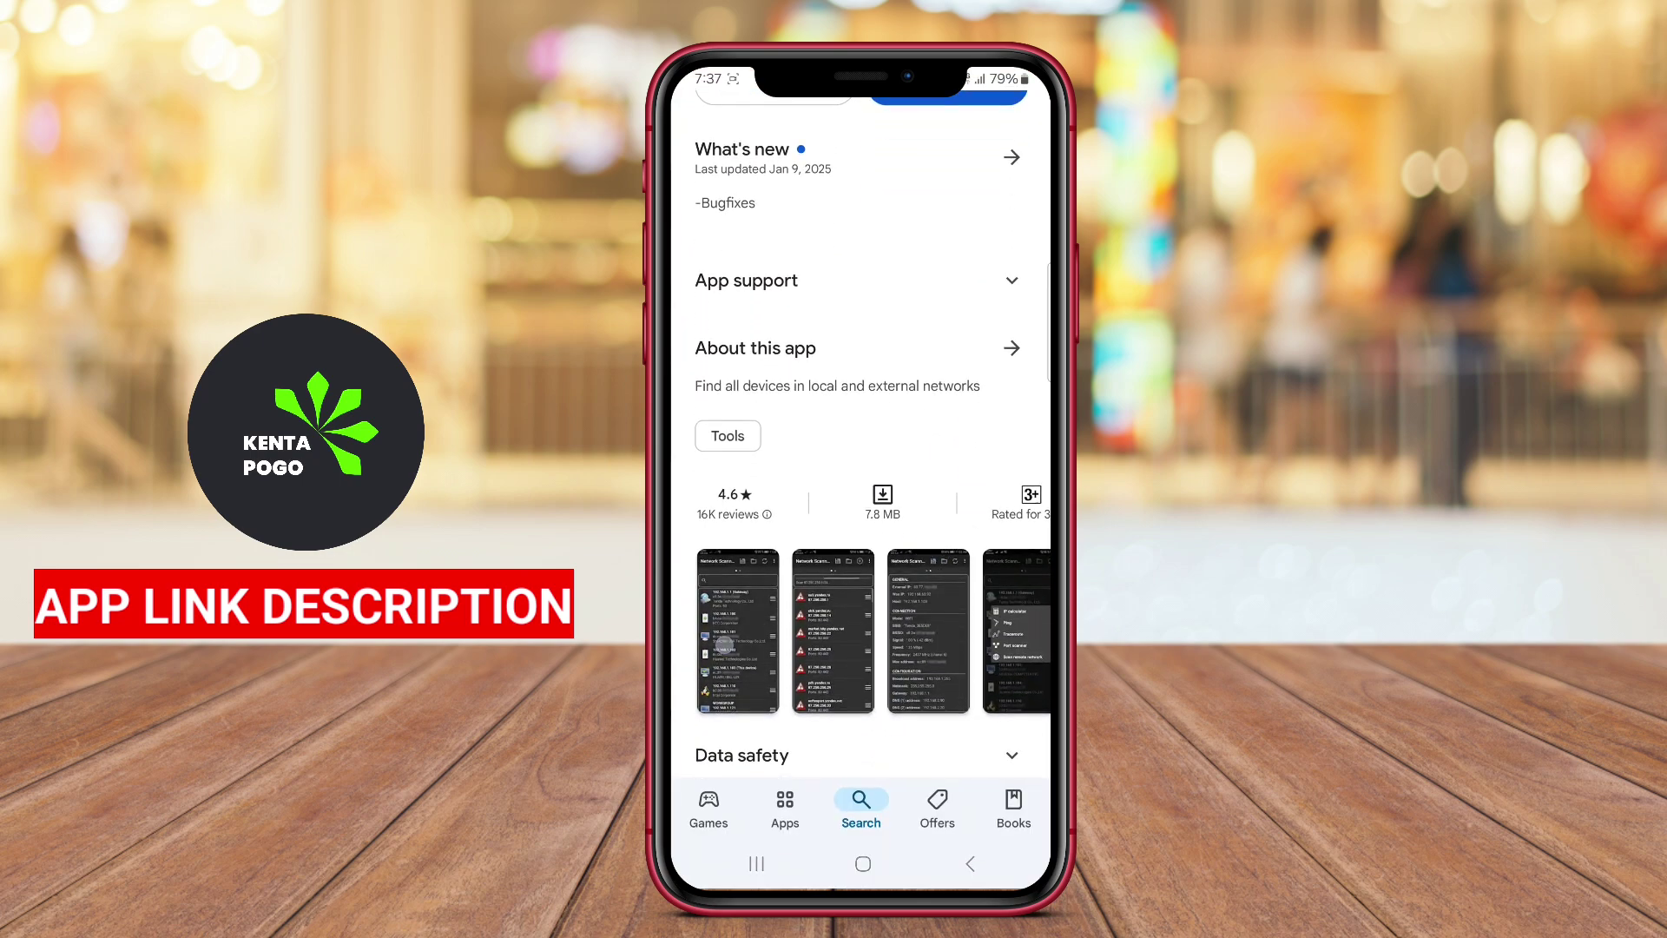